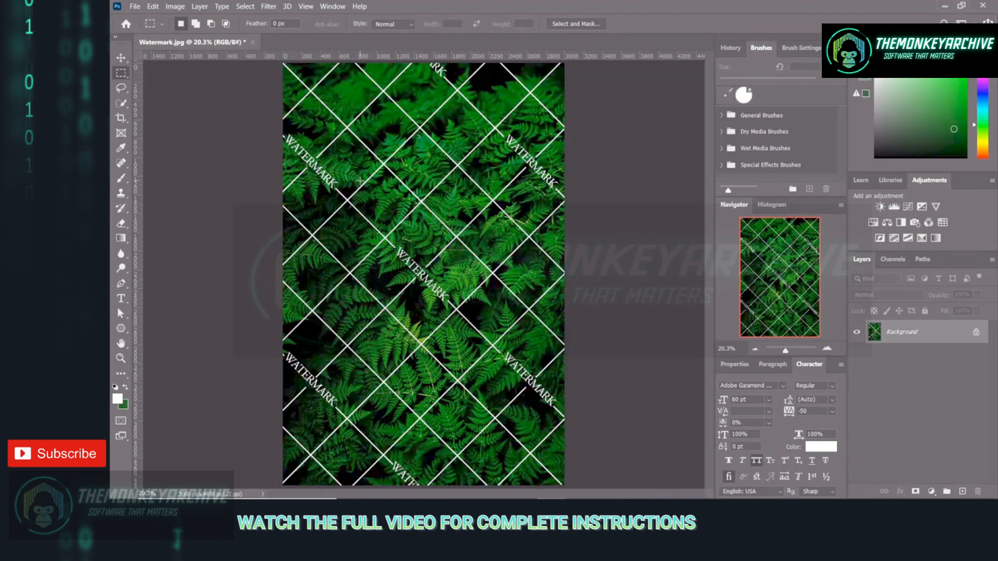
Select the white watermark across the fern image with Color Range, using sampled colors and a fuzziness of 181
left_click(243, 6)
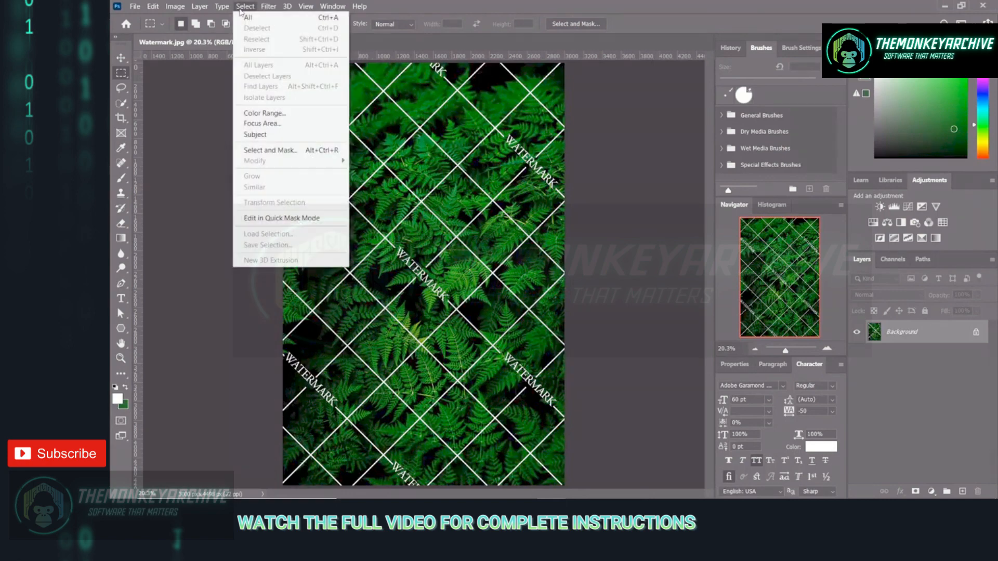
left_click(262, 115)
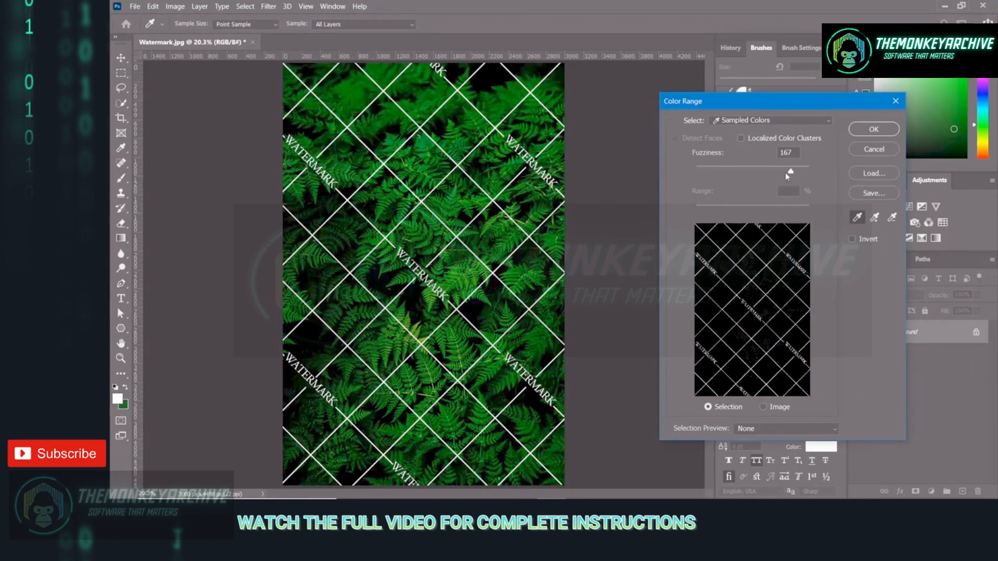
left_click_drag(791, 171, 800, 173)
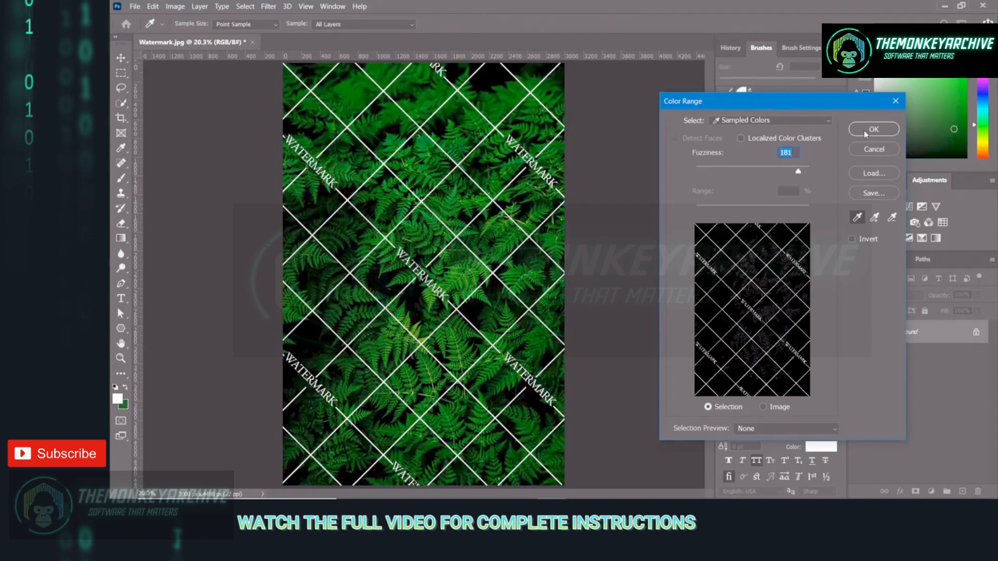
left_click(865, 132)
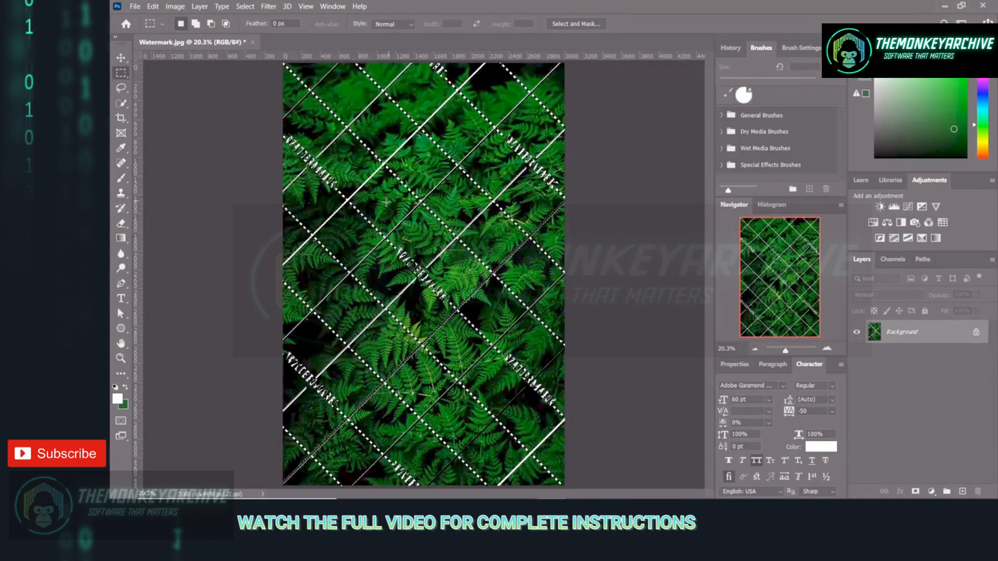
Refine the watermark selection in Select and Mask with radius 48 px, feather 0.7 px, contrast 50% and shift edge +51%
key("ctrl+plus")
key("ctrl+plus")
key("ctrl+plus")
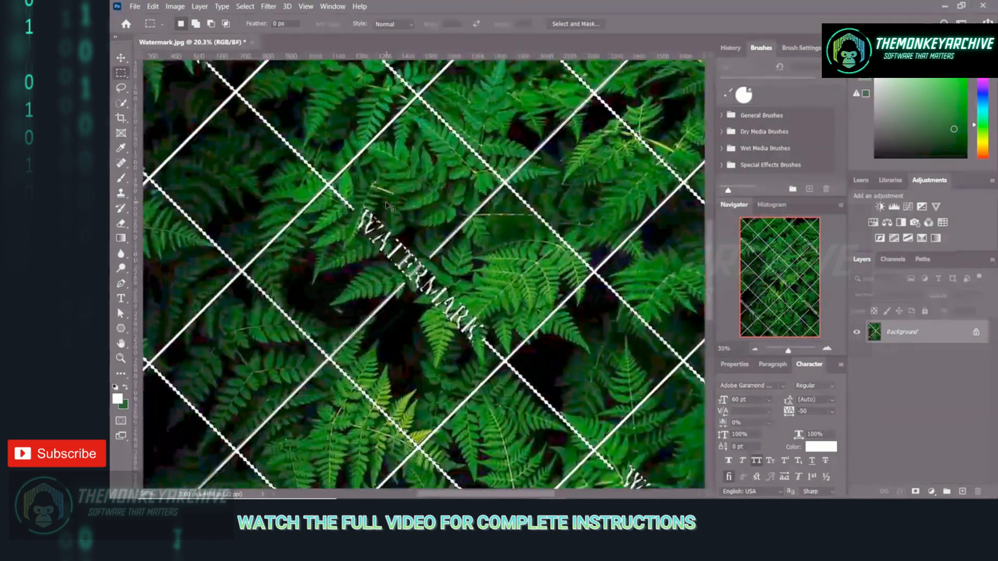
key("ctrl+plus")
key("ctrl+plus")
key("ctrl+plus")
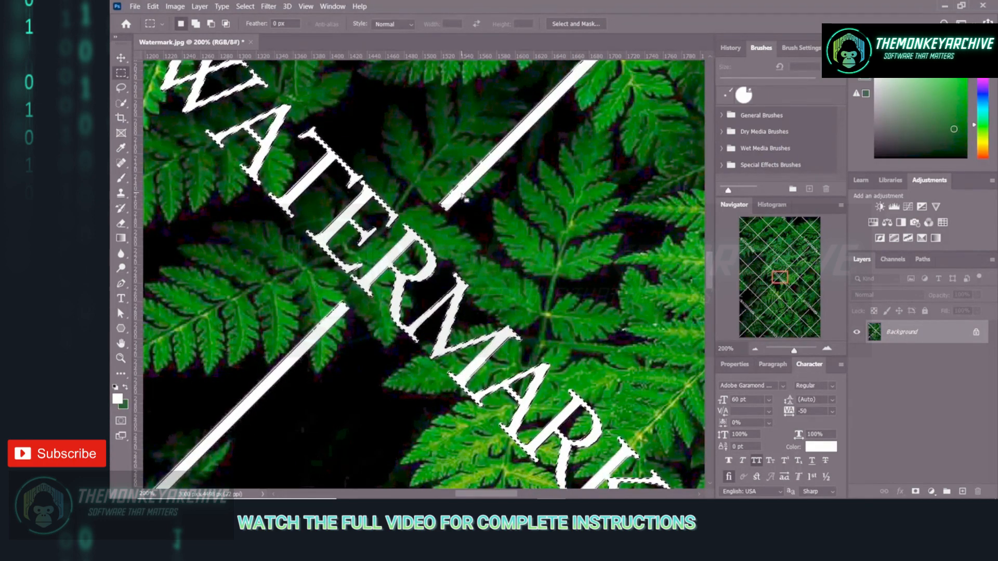
left_click(246, 6)
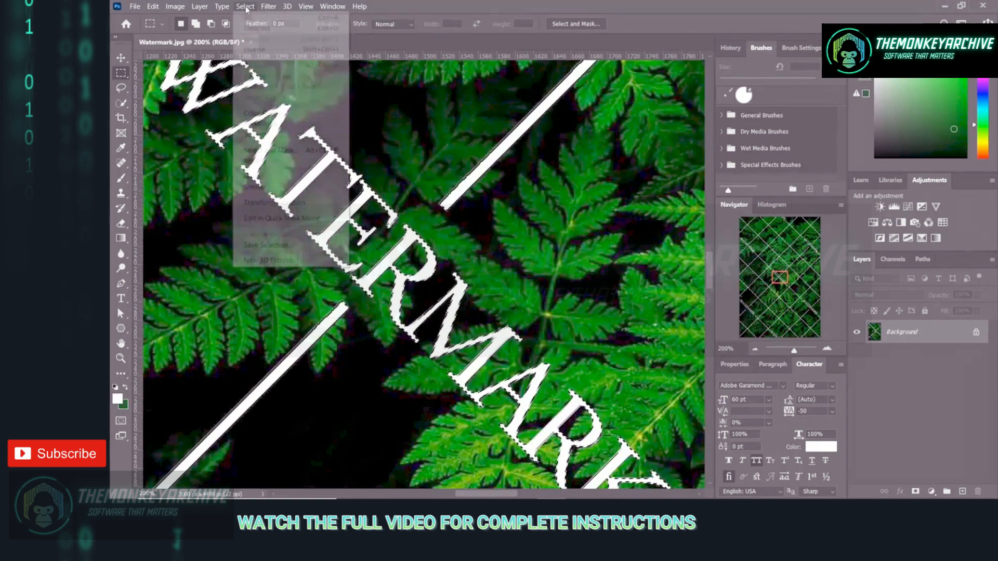
left_click(255, 151)
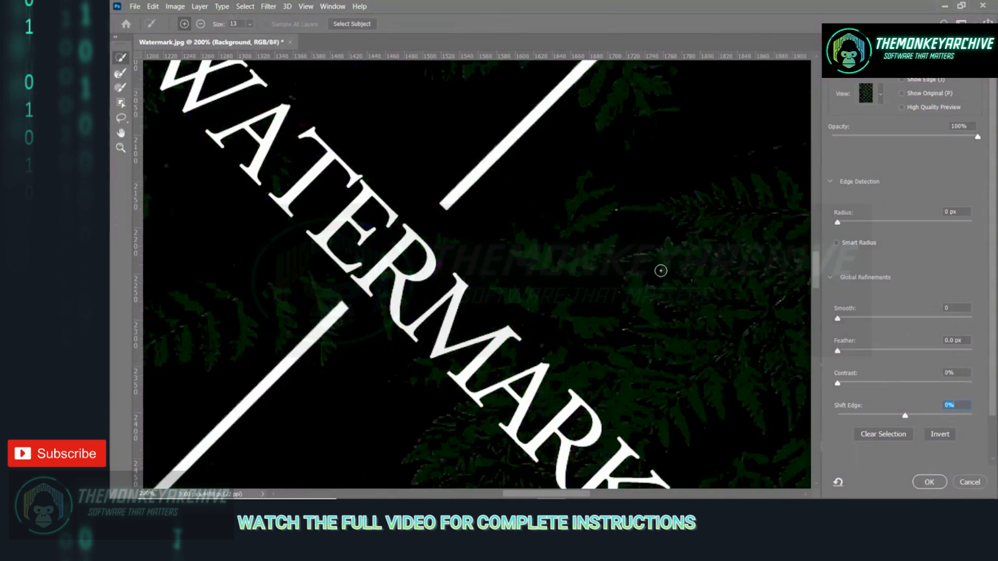
left_click_drag(837, 224, 878, 224)
left_click_drag(905, 416, 922, 417)
left_click_drag(838, 384, 905, 385)
left_click_drag(928, 417, 947, 416)
left_click_drag(877, 222, 921, 223)
left_click_drag(842, 352, 843, 353)
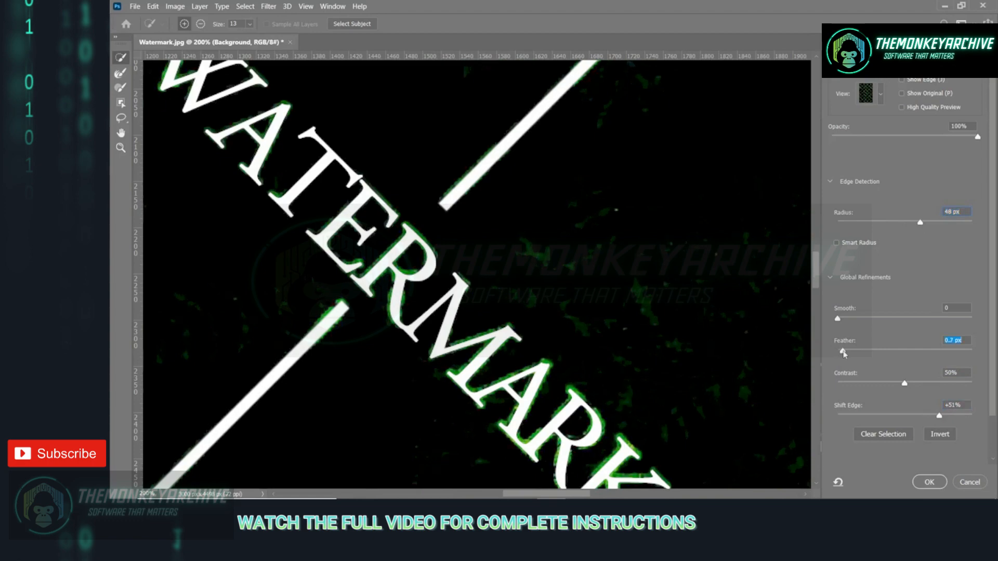
left_click(922, 481)
Fill the selected watermark with Content-Aware Fill output to a new layer, and deselect
key("ctrl+plus")
key("ctrl+plus")
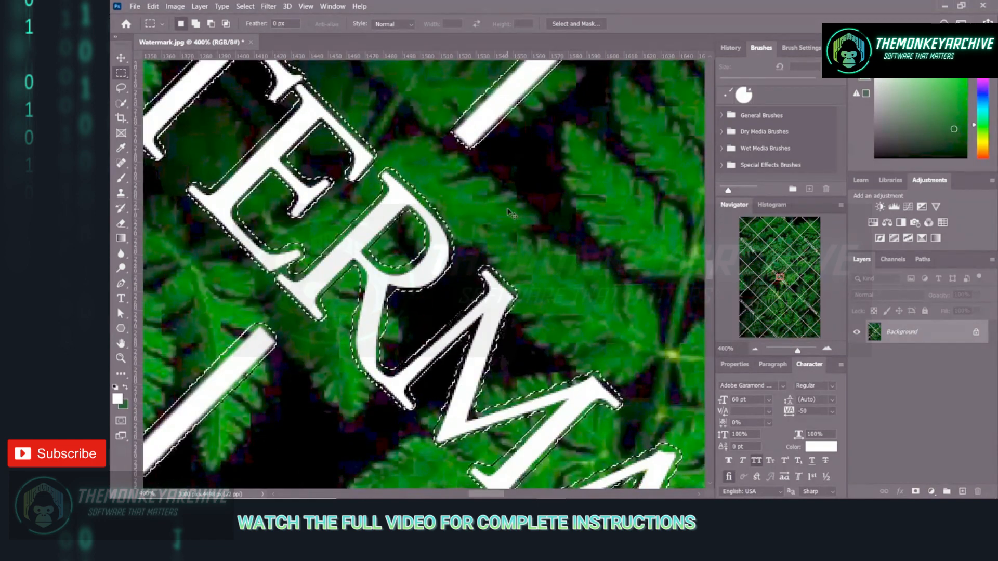
key("ctrl+0")
left_click(153, 6)
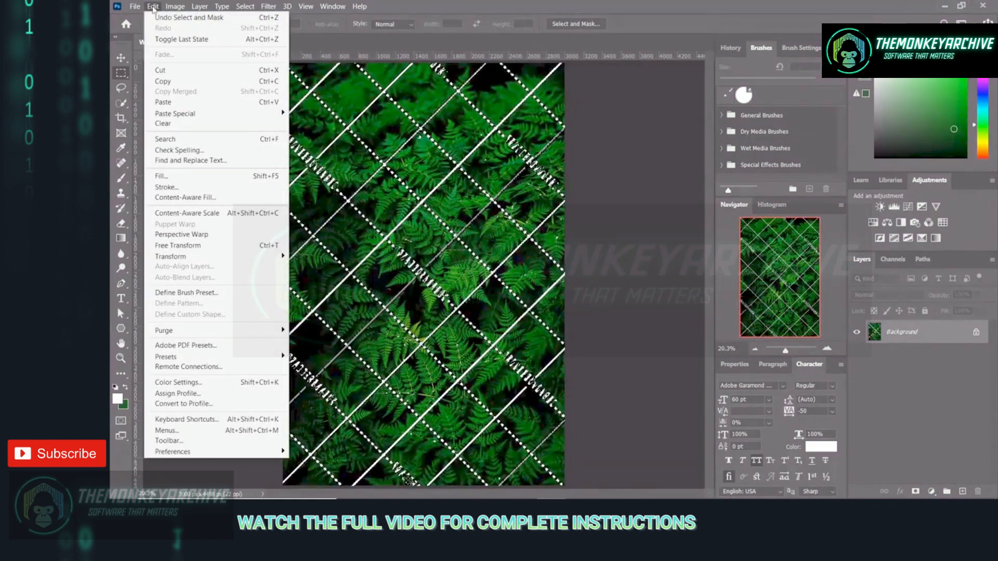
left_click(171, 200)
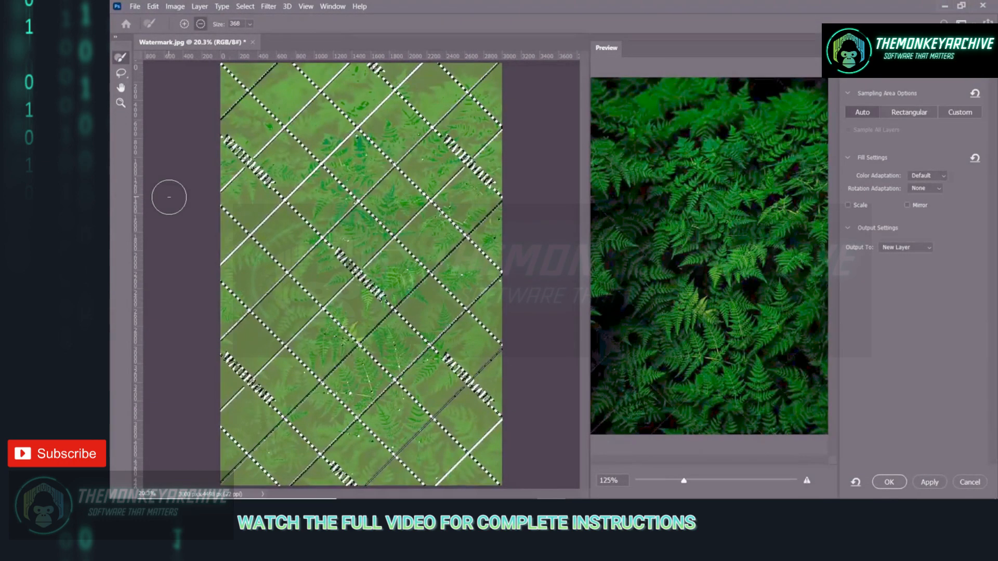
left_click(889, 482)
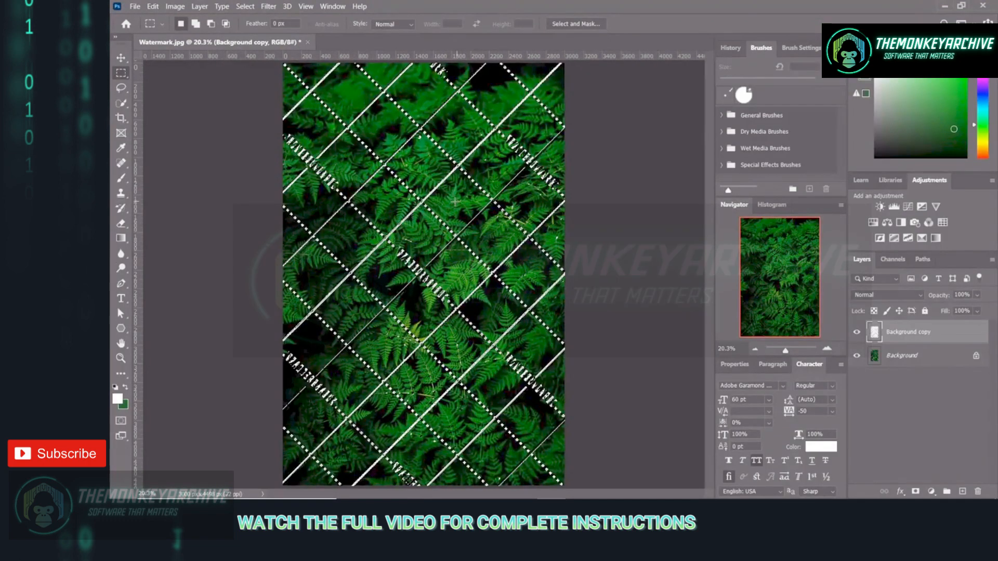
key("ctrl+d")
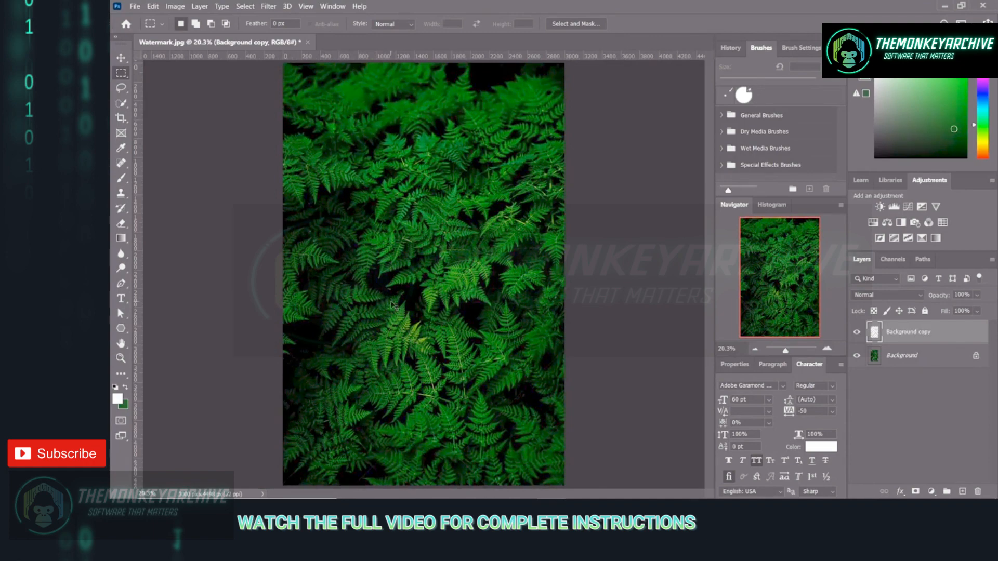
Undo the content-aware fill and the watermark selection to restore the watermarked image
key("ctrl+z")
key("ctrl+z")
key("ctrl+z")
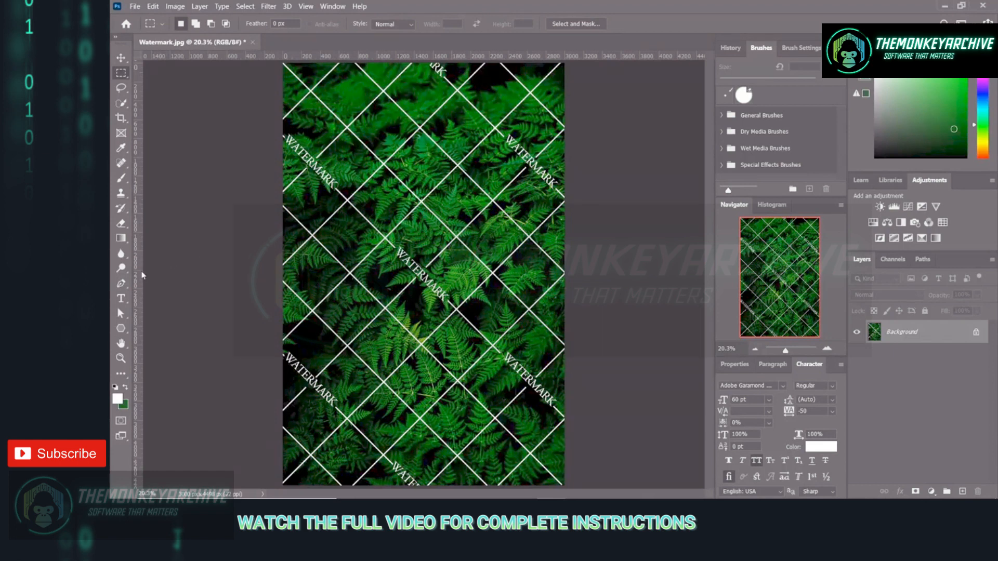
Set up the Brush tool with a hardness of 82% and a size of 40 px
left_click(120, 177)
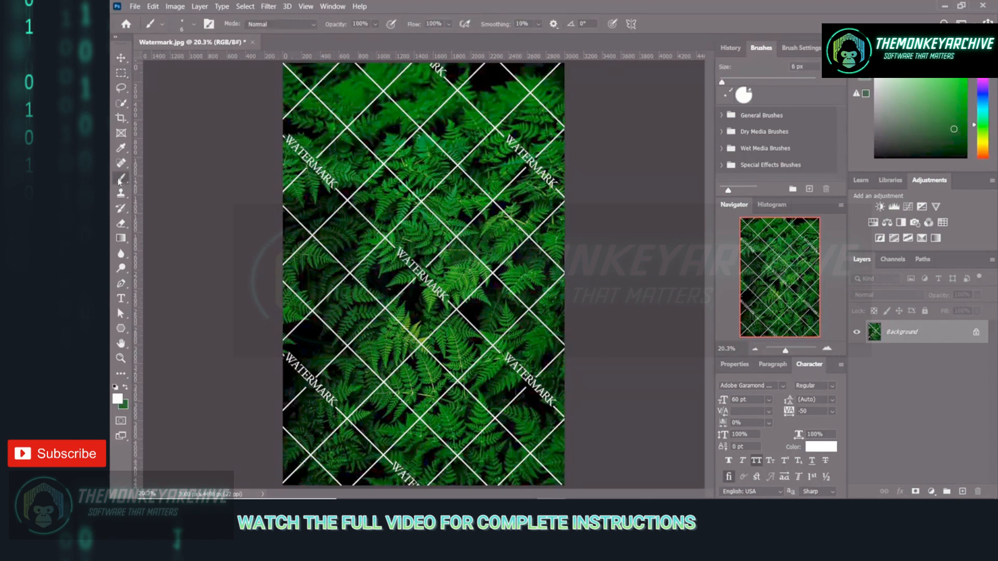
left_click(193, 24)
left_click_drag(248, 89, 236, 91)
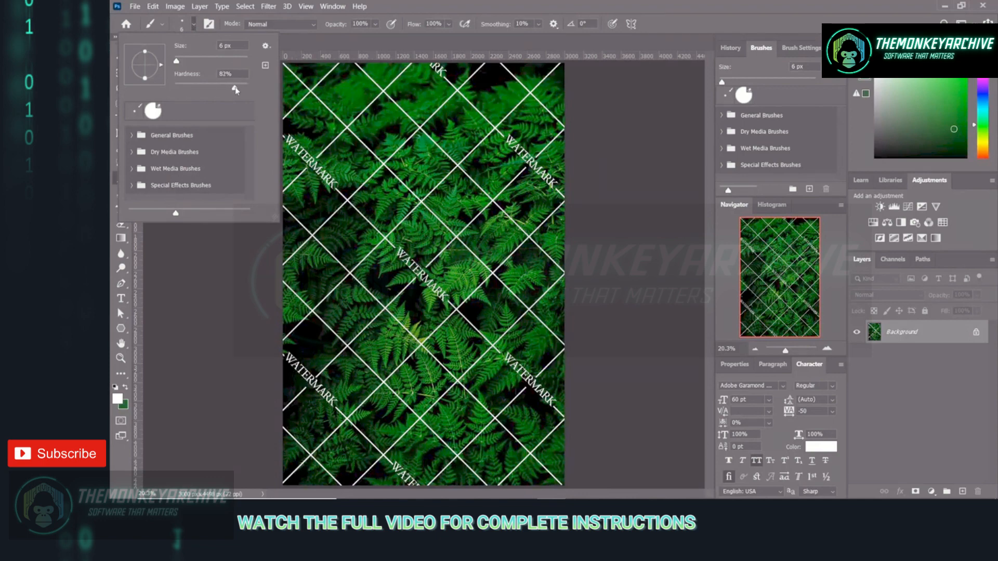
left_click(364, 41)
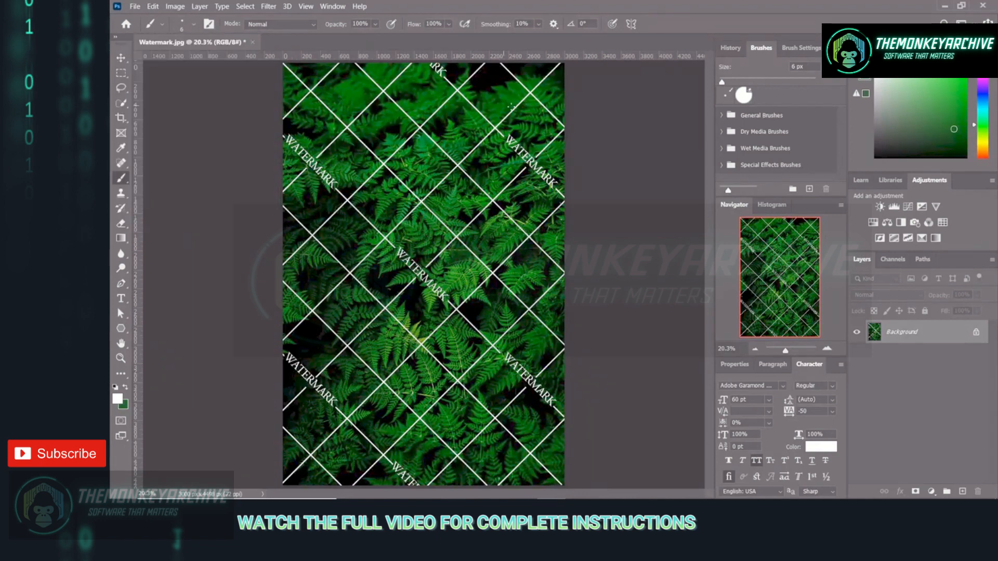
key("ctrl+plus")
key("ctrl+plus")
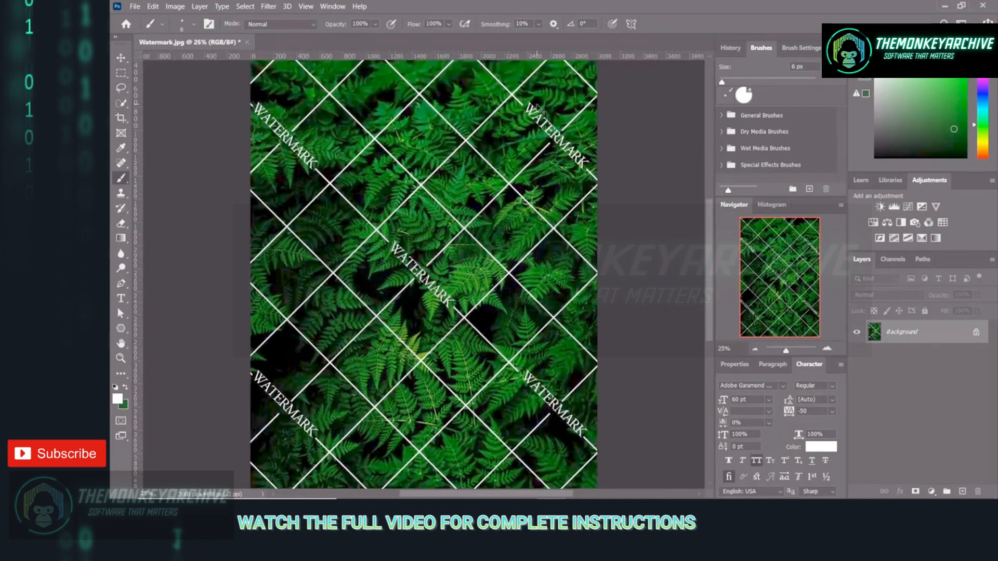
scroll(536, 105, "up", 8)
scroll(536, 105, "left", 1)
scroll(537, 105, "left", 1)
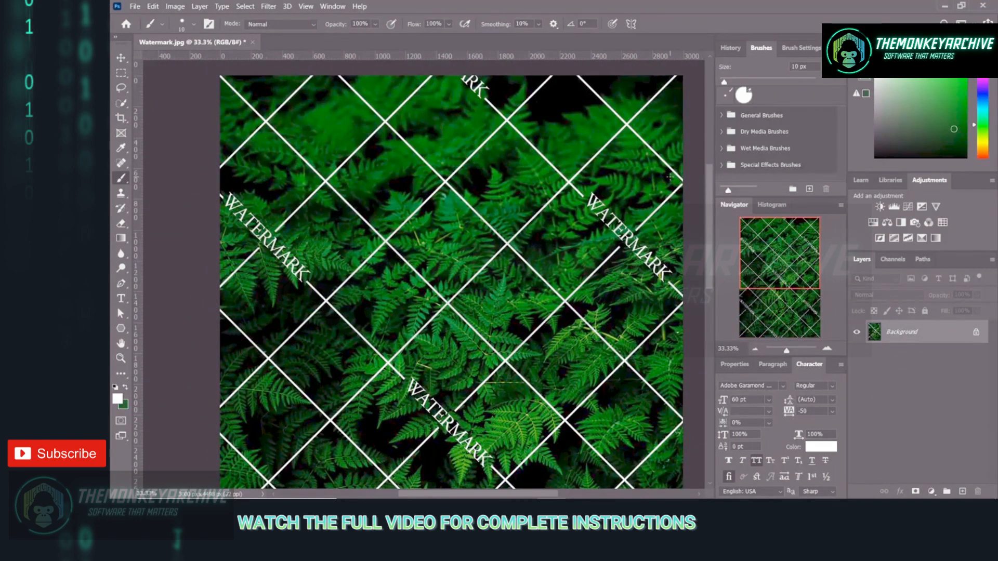
key("bracketright")
key("bracketright")
key("bracketright")
Set the foreground color to a bright red and add a new empty layer above the background
left_click(117, 398)
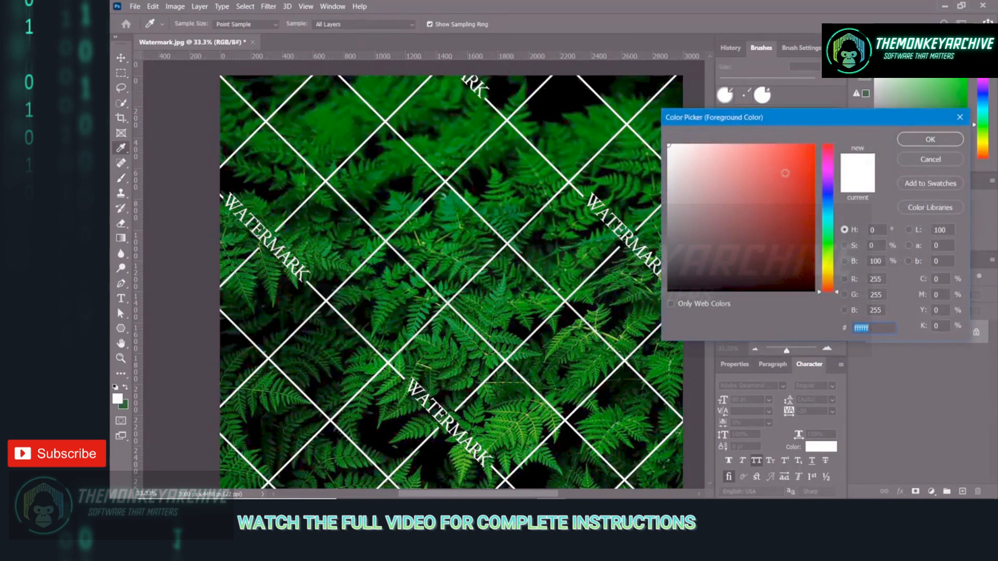
left_click(785, 173)
left_click(930, 139)
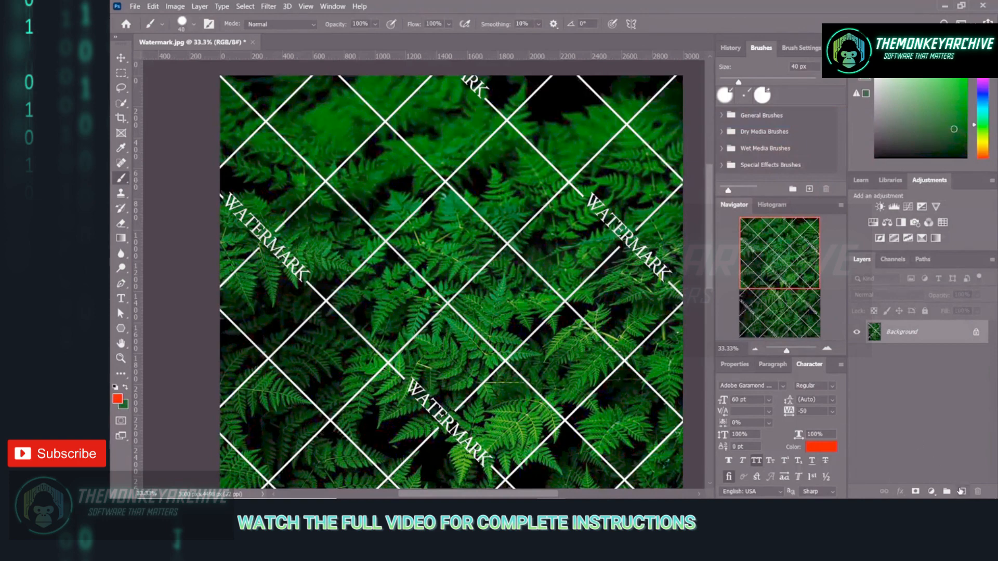
left_click(962, 491)
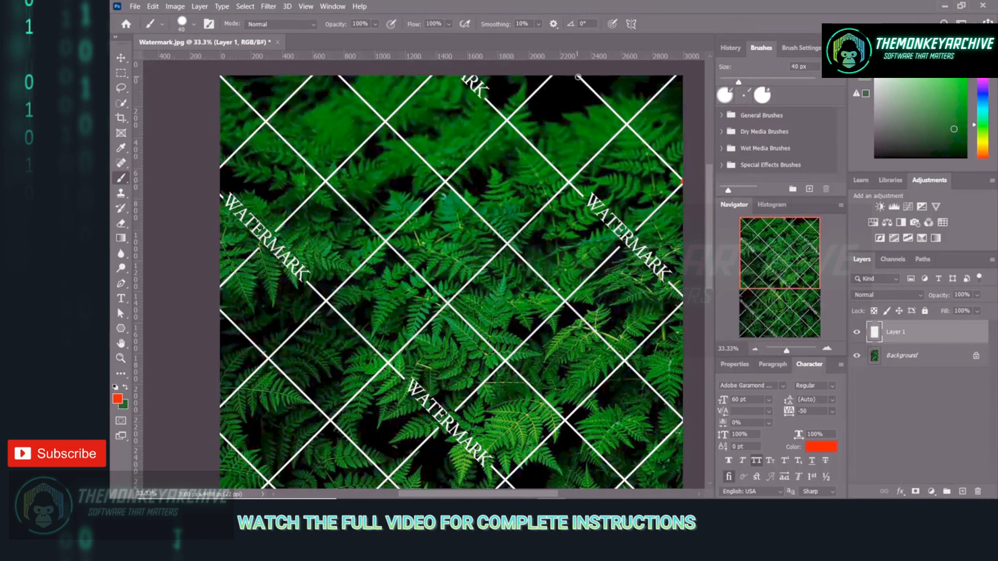
Paint straight red lines over the three descending watermark diagonals in the image's upper-right part
left_click(577, 77, "shift")
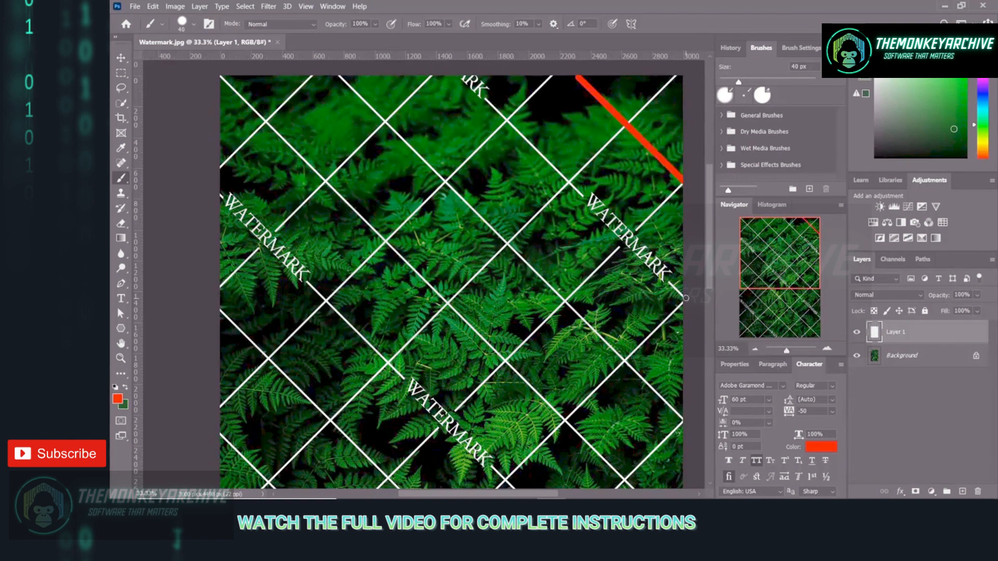
left_click(461, 73)
left_click(686, 302, "shift")
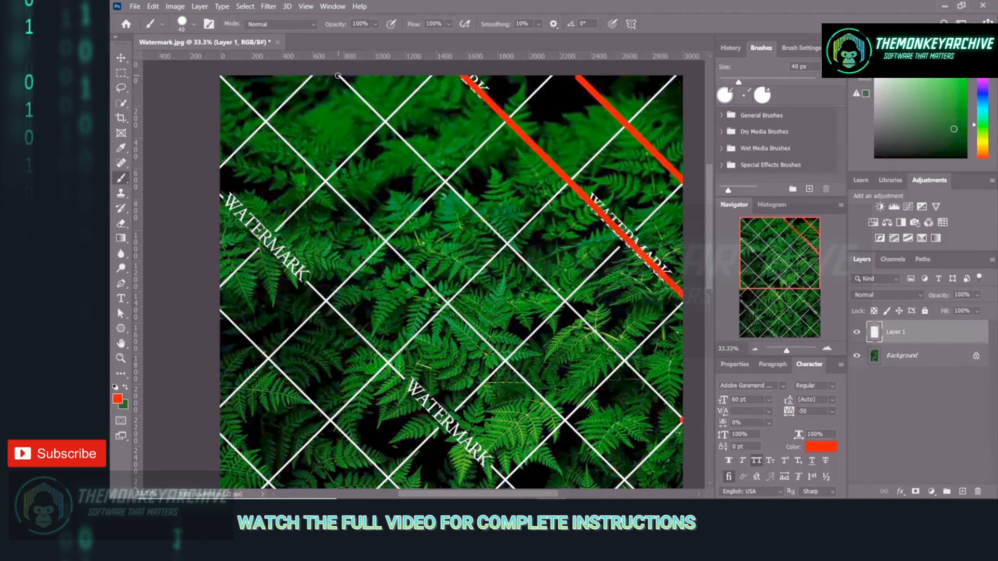
left_click(337, 76)
left_click(683, 422, "shift")
Cover the next three descending watermark diagonals, from the image's top-left corner down its left edge, with straight red brush lines
scroll(565, 385, "down", 3)
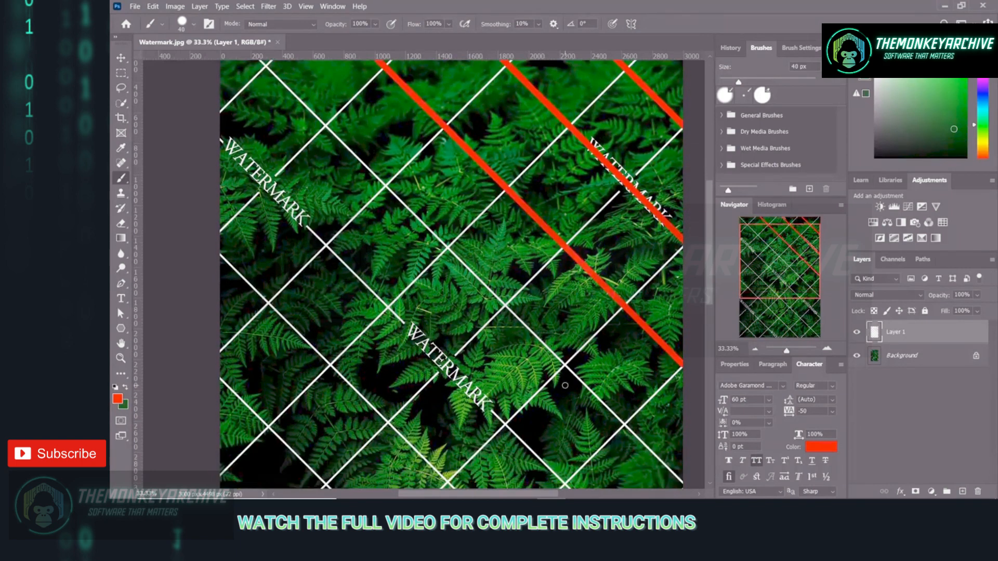
key("ctrl+minus")
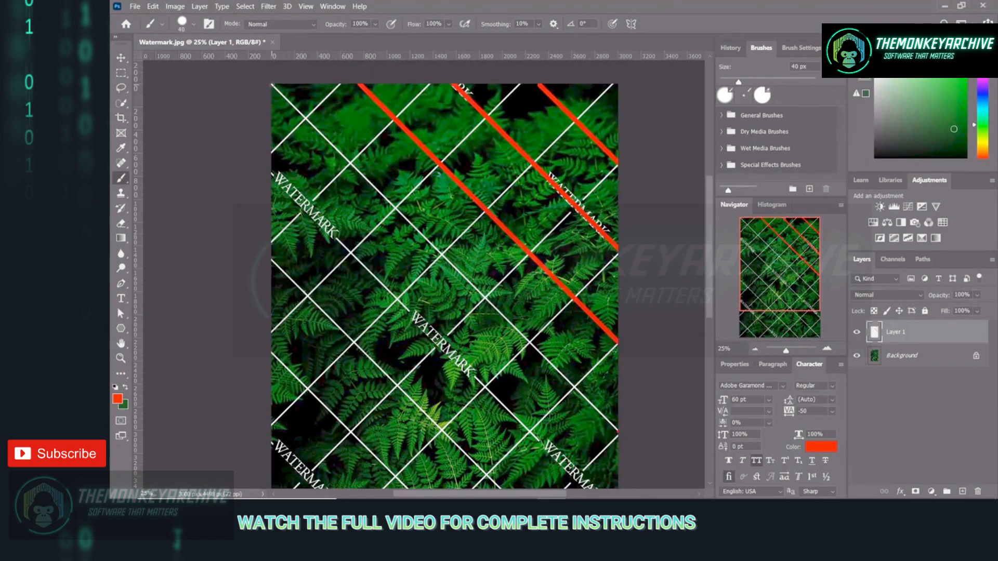
left_click(271, 84, "shift")
scroll(449, 281, "down", 2)
left_click(618, 482)
left_click(271, 137, "shift")
scroll(431, 342, "down", 1)
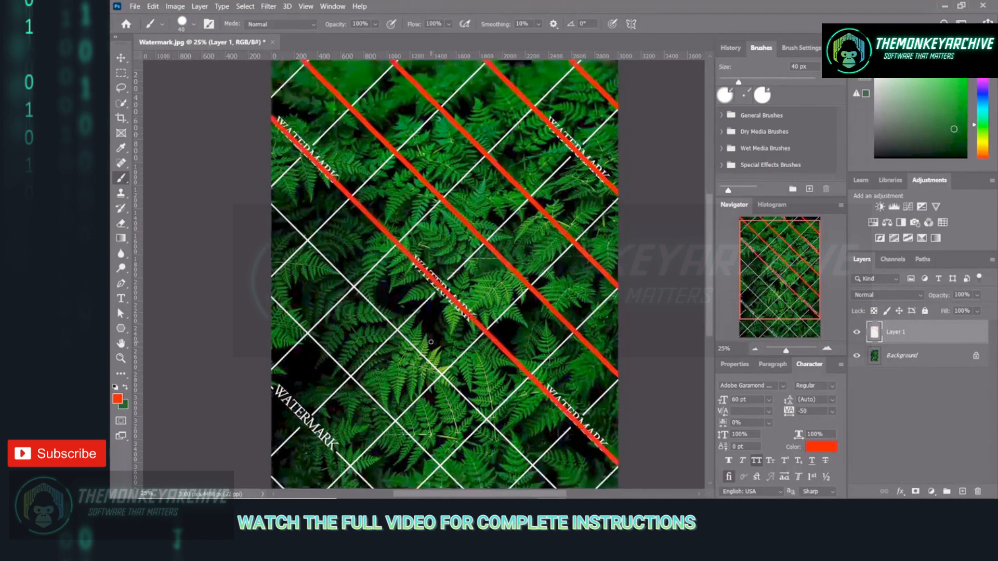
scroll(431, 342, "down", 5)
left_click(616, 458)
left_click(271, 111, "shift")
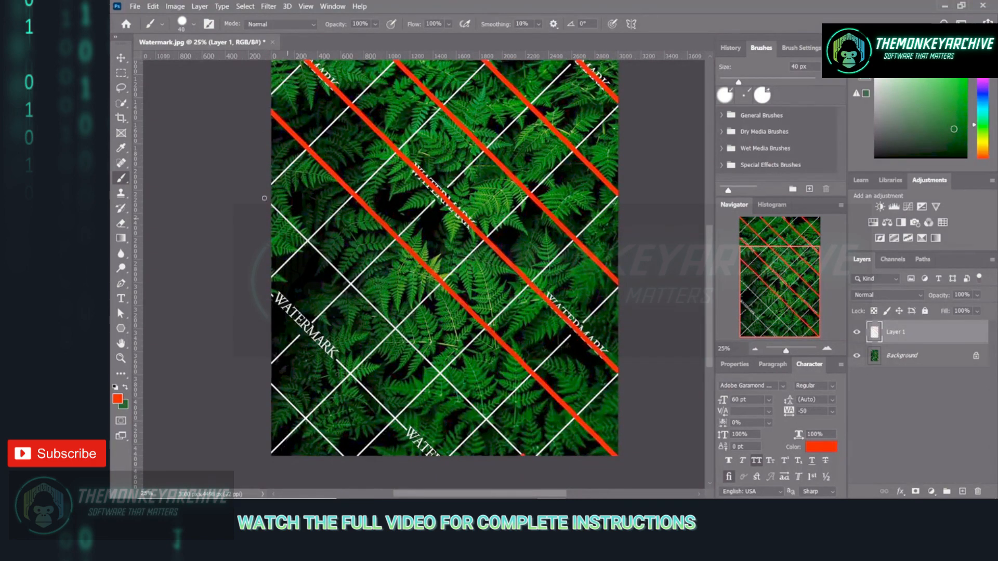
Paint straight red lines over the remaining descending watermark diagonals in the image's lower-left corner
left_click(438, 457)
left_click(271, 295, "shift")
left_click(270, 383)
left_click(345, 456, "shift")
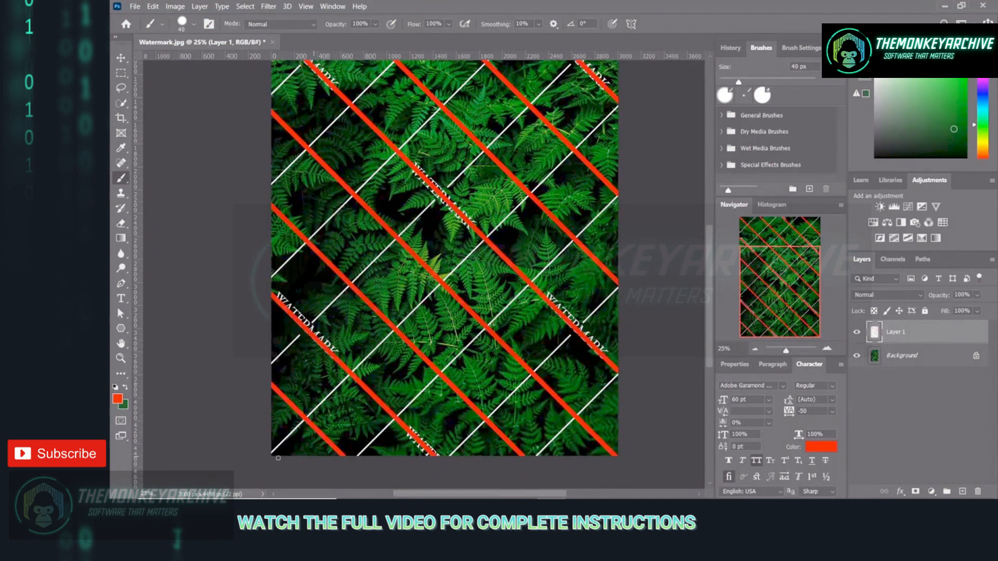
Cover the ascending watermark diagonals that start at the image's bottom edge with straight red brush lines
left_click(270, 456)
left_click(617, 113, "shift")
left_click(356, 457)
left_click(618, 199, "shift")
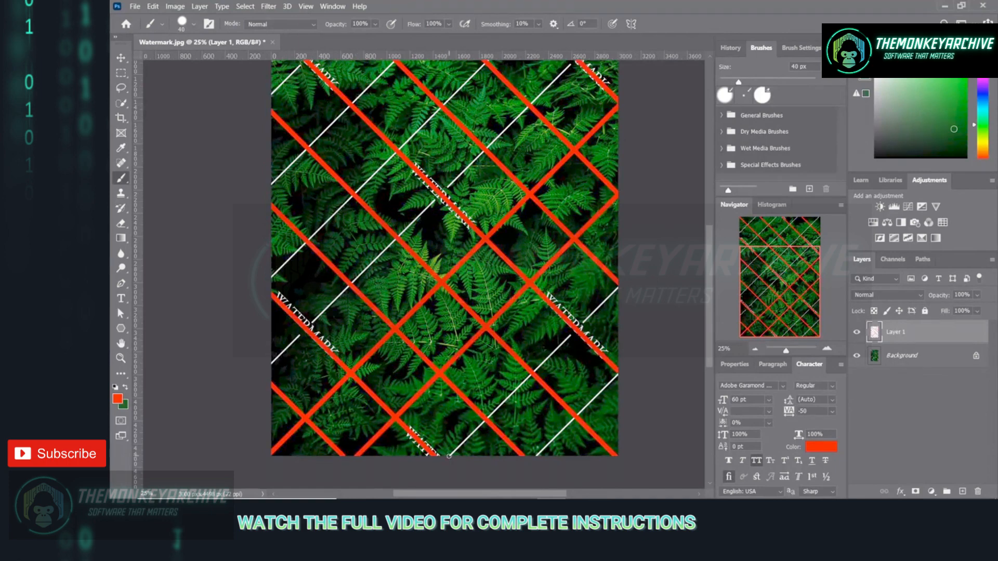
left_click(449, 456)
left_click(618, 287, "shift")
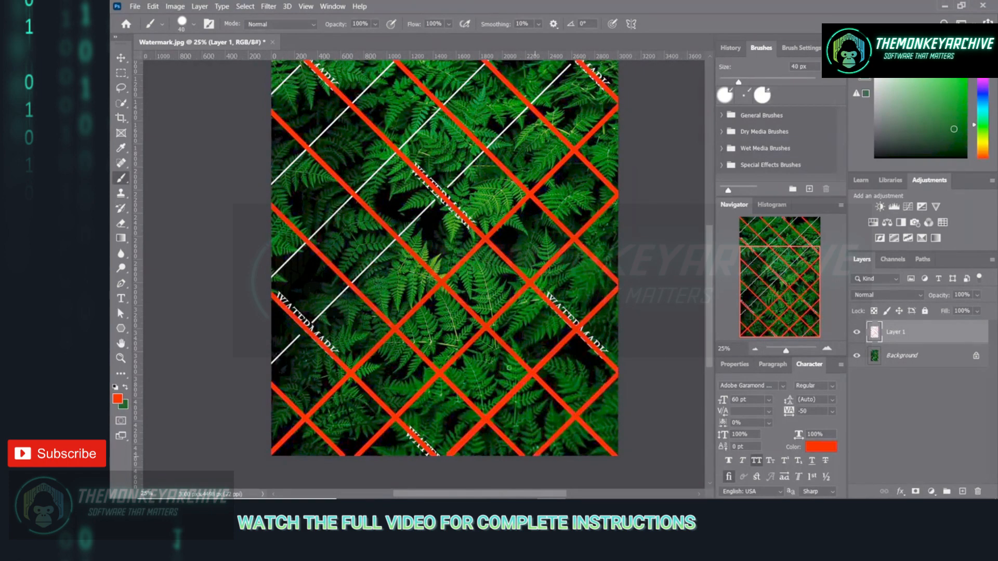
Paint straight red lines over the four remaining ascending watermark diagonals in the image's upper-left part
scroll(381, 313, "up", 3)
scroll(381, 313, "up", 1)
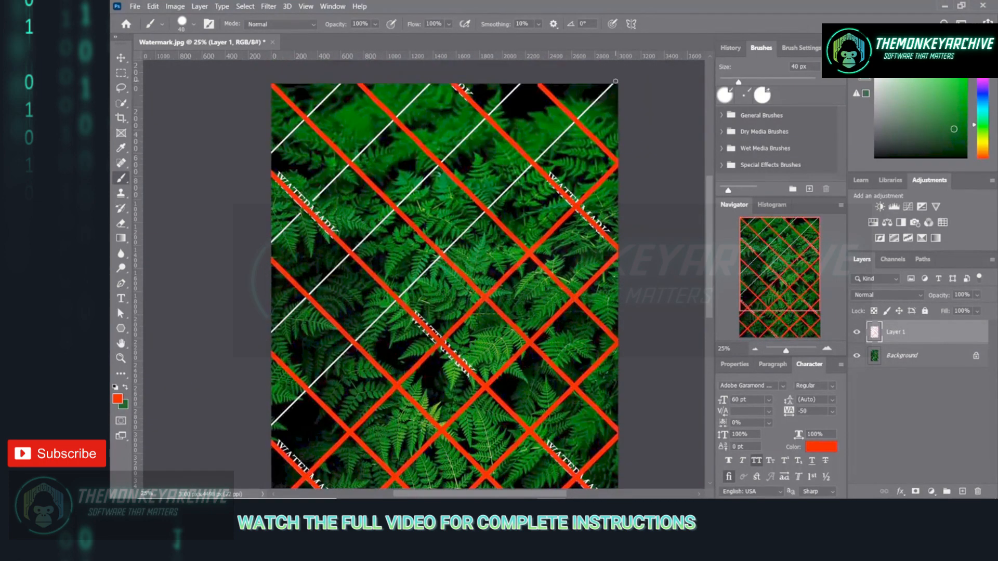
left_click(269, 425, "shift")
left_click(271, 334)
left_click(520, 84, "shift")
left_click(430, 83)
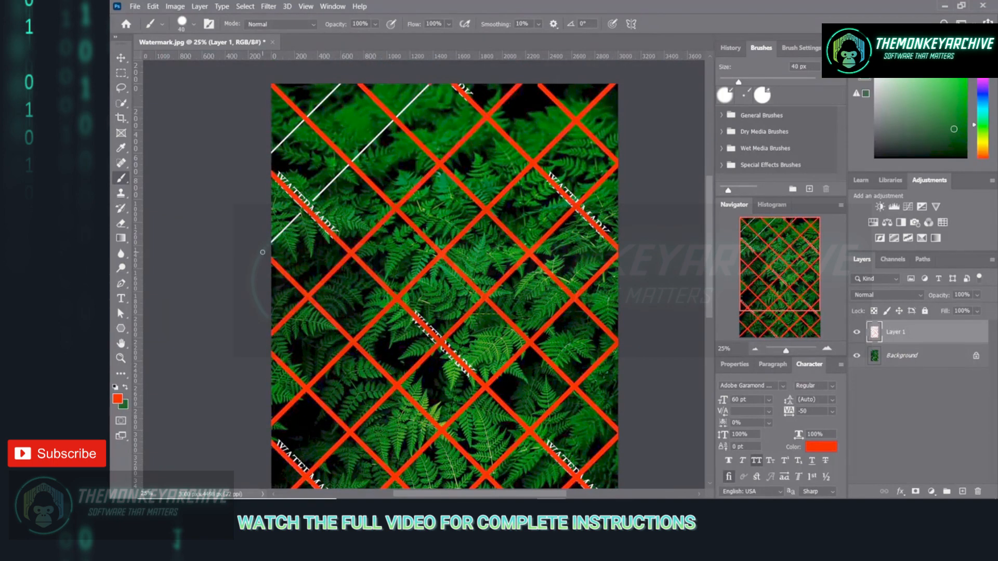
left_click(270, 242, "shift")
left_click(271, 154)
left_click(340, 85, "shift")
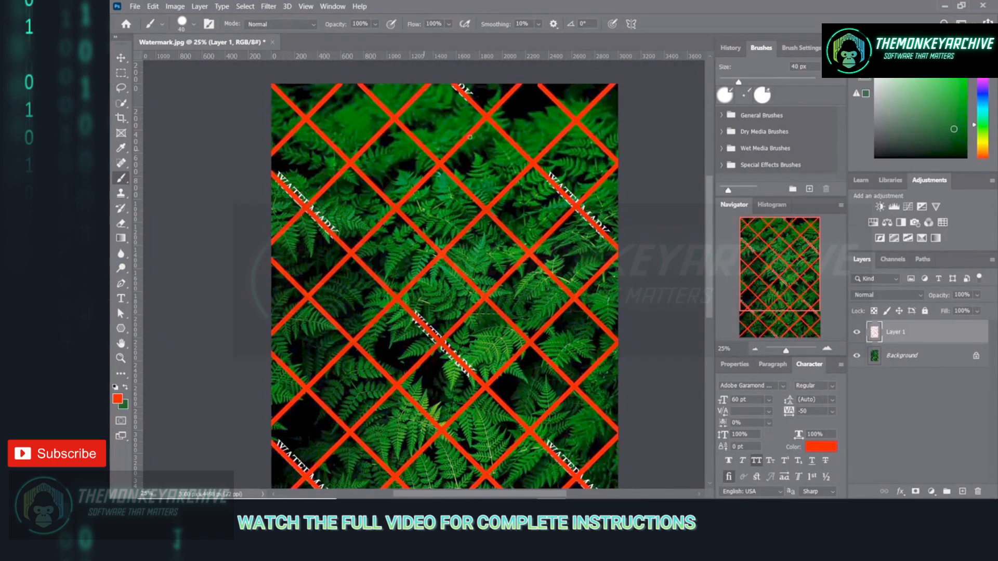
Enlarge the brush to 125 px and paint a straight red stroke over the watermark word in the image's upper-right part
key("bracketright")
key("bracketright")
key("bracketright")
key("bracketright")
key("bracketright")
key("bracketright")
left_click(551, 178)
left_click(603, 230, "shift")
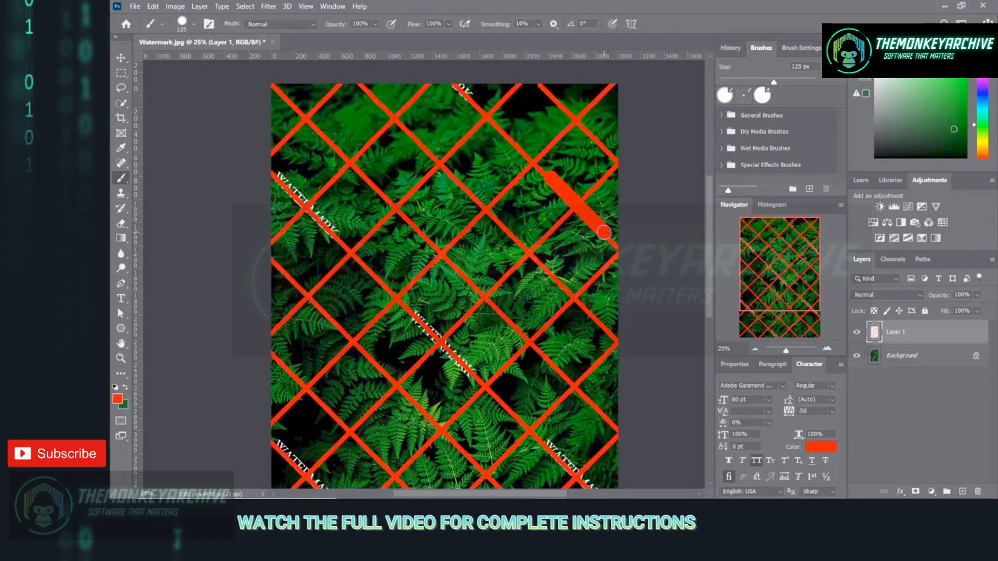
Cover the watermark words at the image's top edge, upper-left edge and centre with thick red brush strokes
left_click(464, 93)
left_click(277, 175)
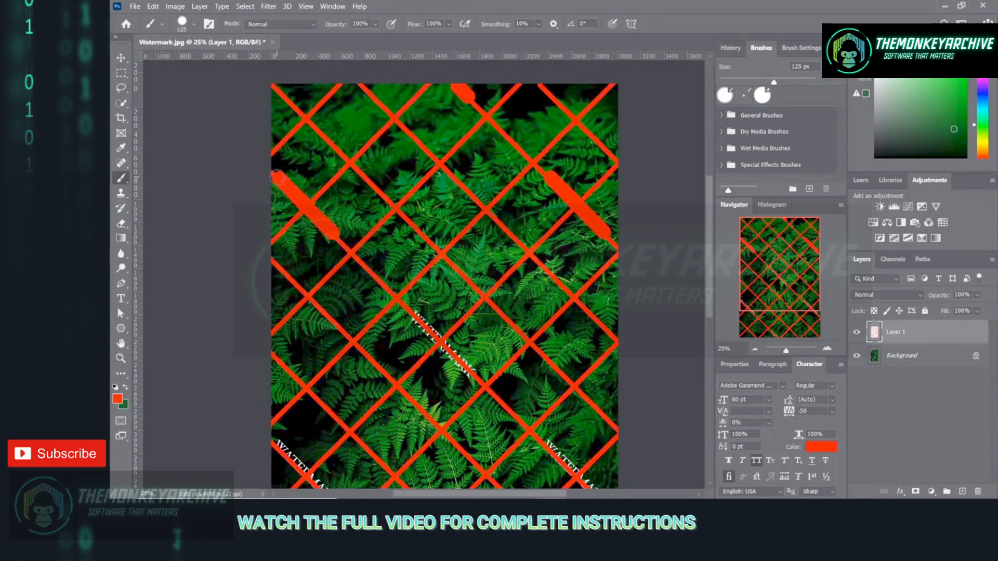
left_click(413, 316, "shift")
key("ctrl+z")
left_click(413, 316)
left_click(470, 372, "shift")
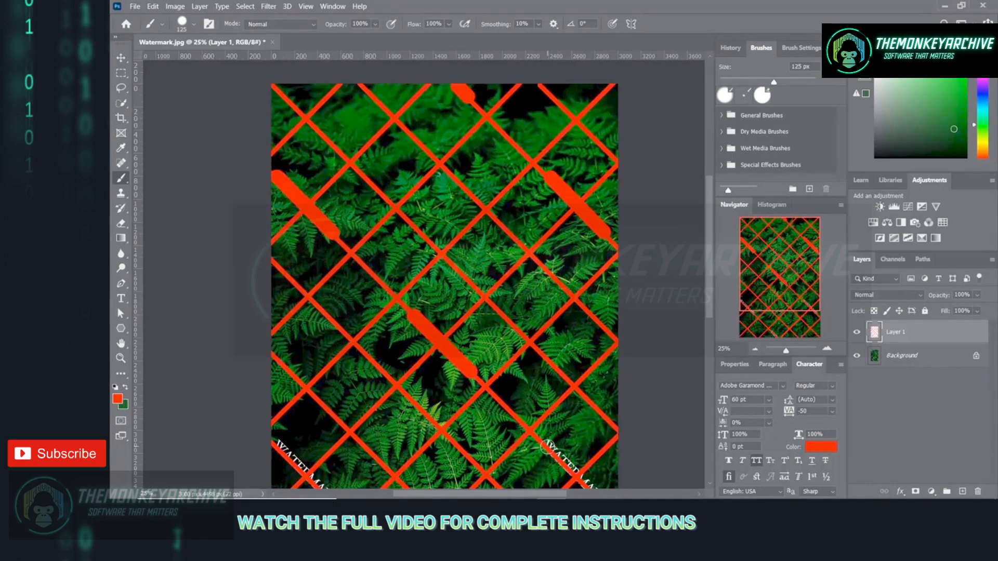
Paint thick red strokes over the remaining watermark words in the image's lower-right, lower-left and bottom-edge areas
scroll(579, 474, "down", 1)
left_click(547, 409)
left_click(602, 464, "shift")
scroll(603, 464, "down", 3)
left_click(279, 259)
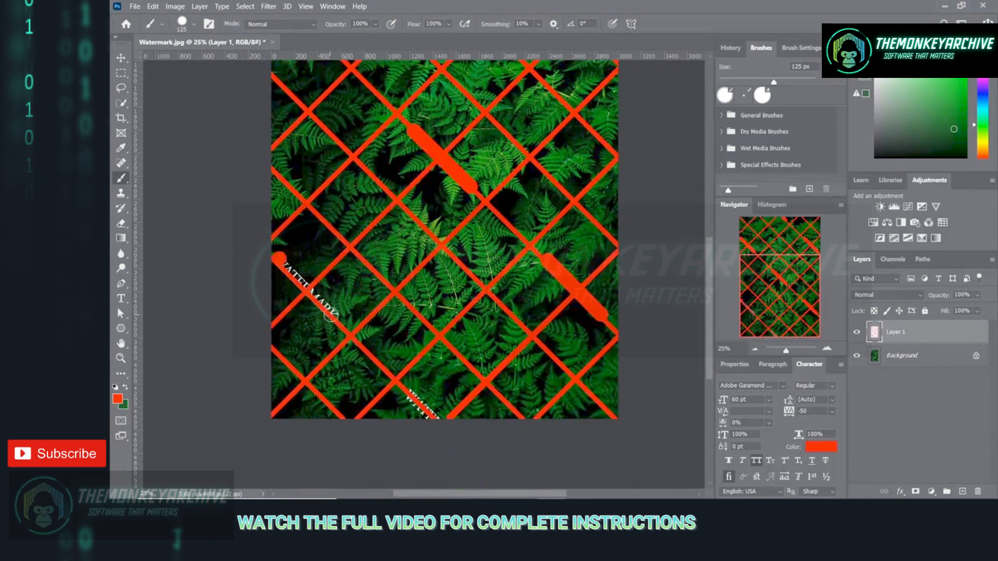
left_click(331, 313, "shift")
left_click(409, 396)
left_click(439, 424, "shift")
Load the red paint on Layer 1 as a selection, then hide that layer and make the Background layer active
scroll(440, 424, "up", 1)
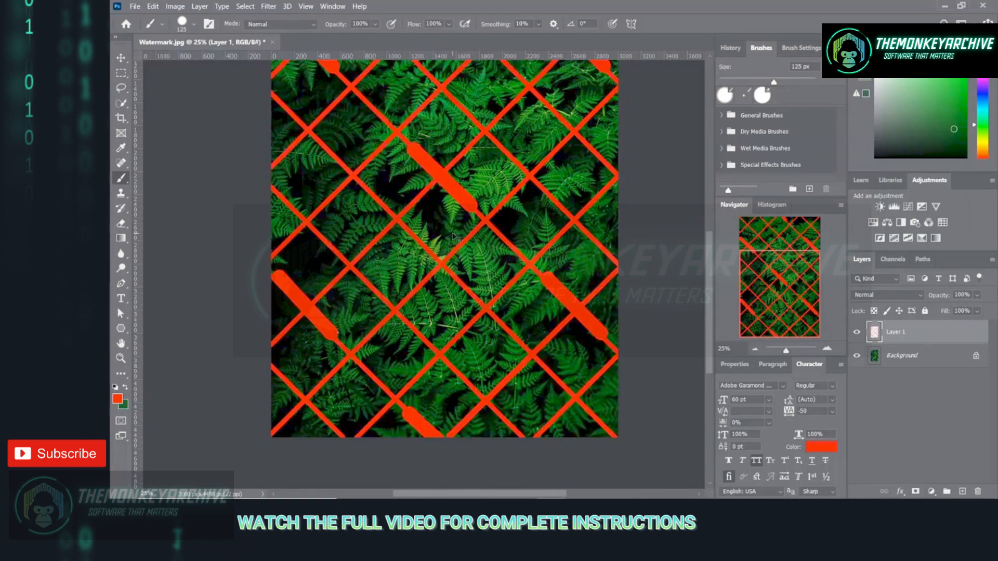
key("ctrl+minus")
scroll(452, 237, "up", 1)
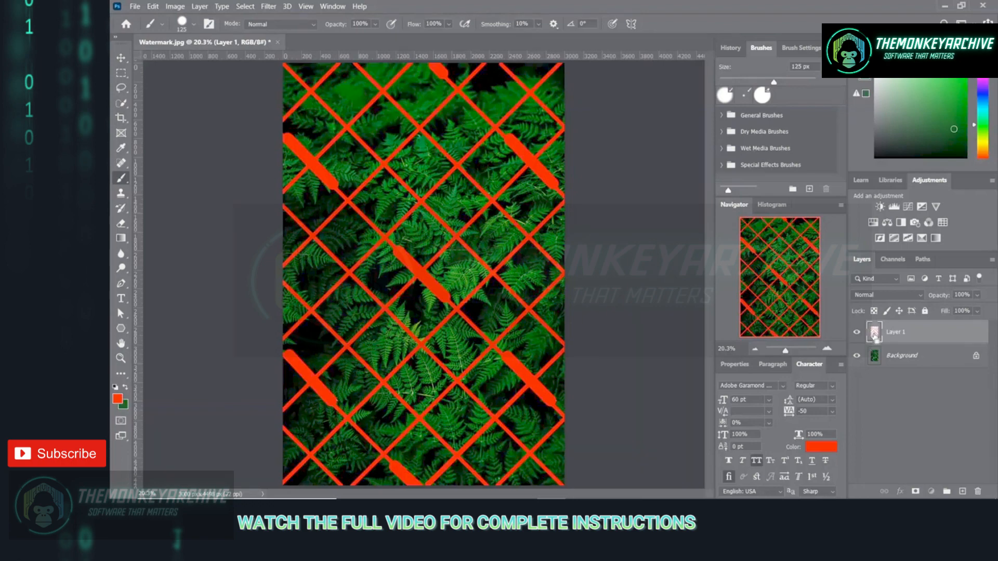
left_click(875, 333, "ctrl")
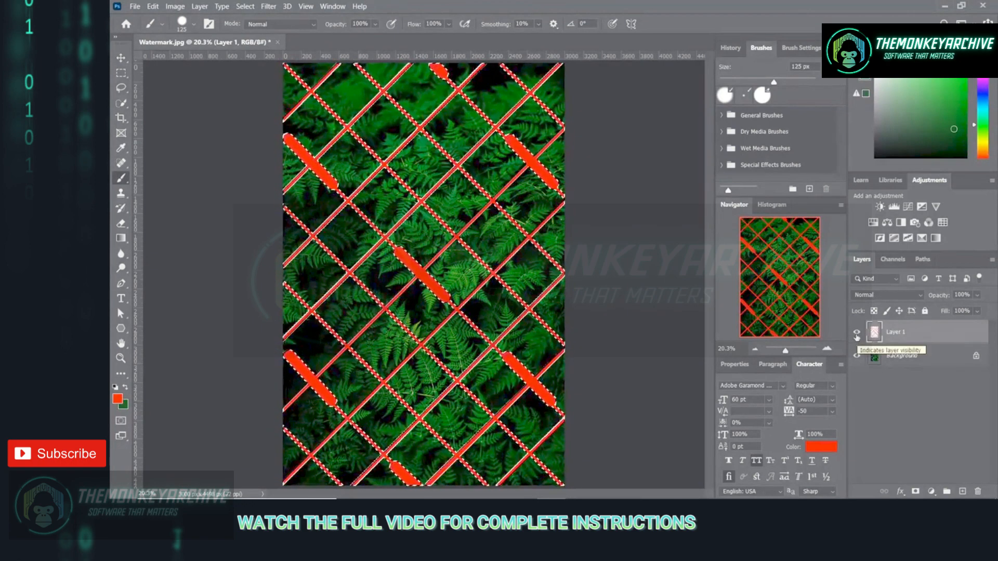
left_click(856, 334)
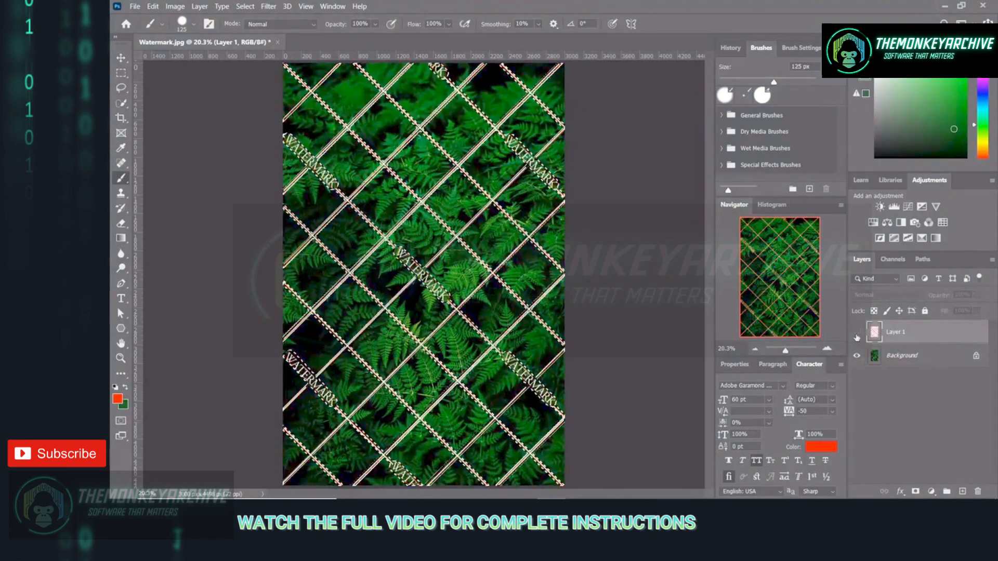
left_click(896, 358)
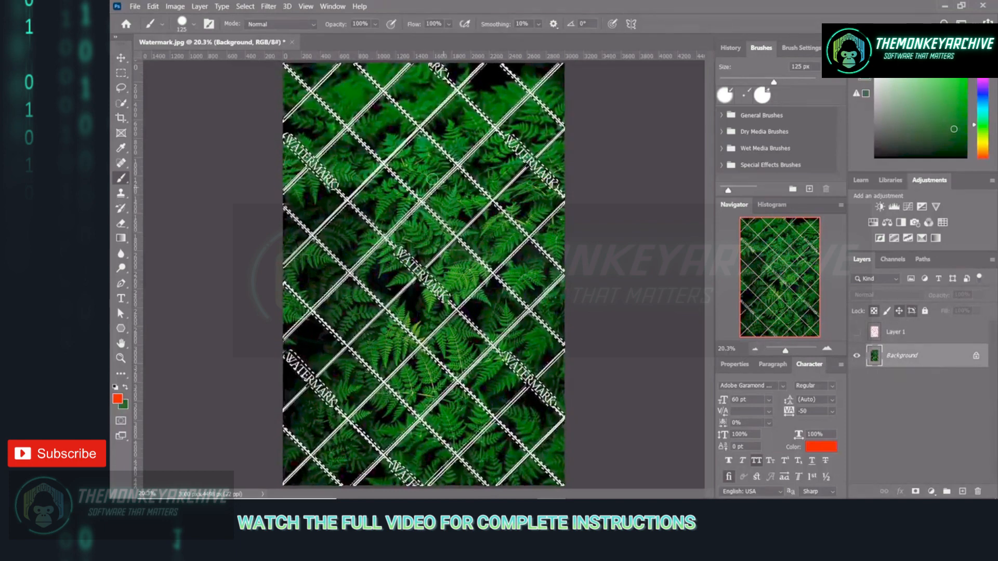
Fill the selected watermark areas on the Background with Content-Aware at Normal mode and 100% opacity, and deselect
left_click(153, 6)
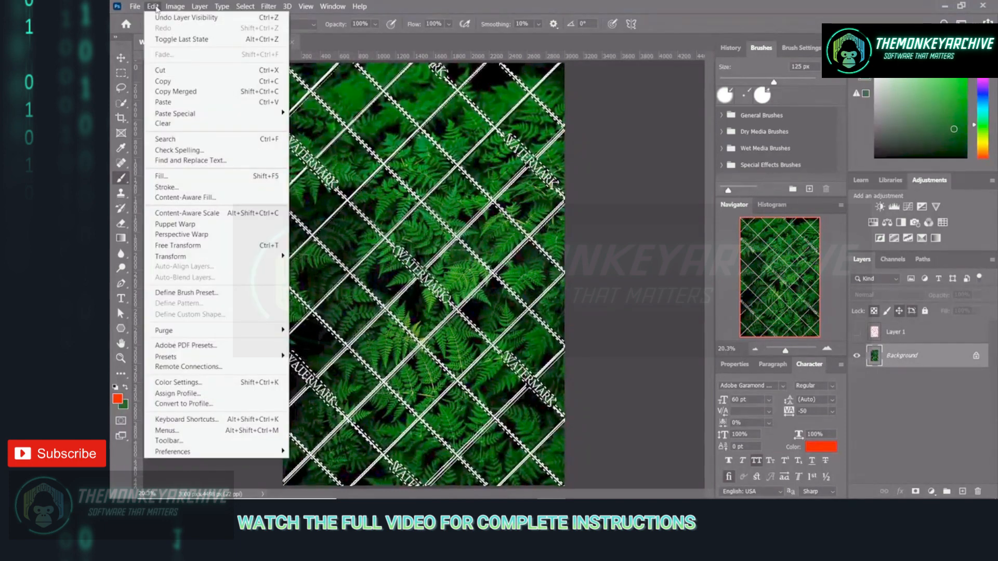
left_click(169, 180)
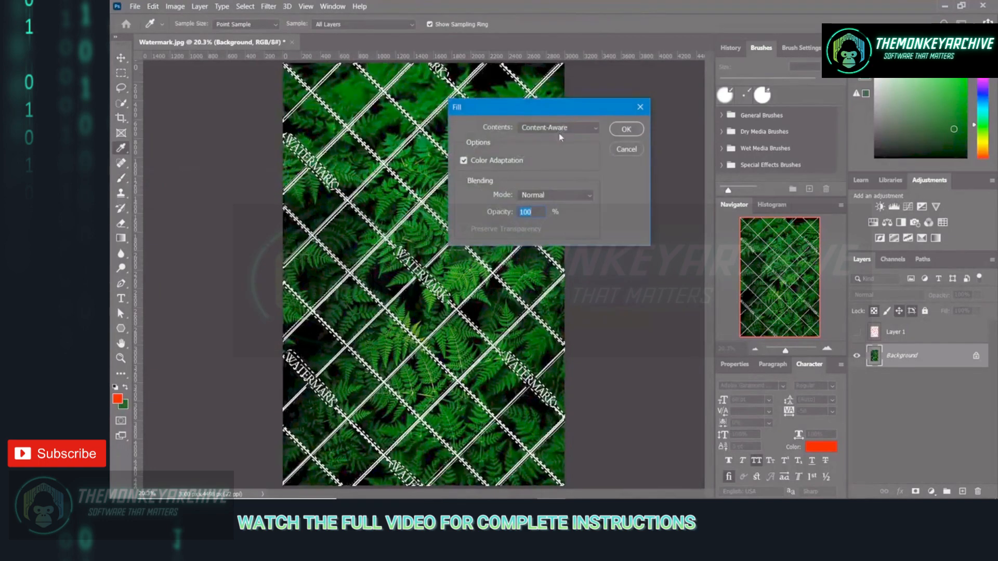
left_click(625, 129)
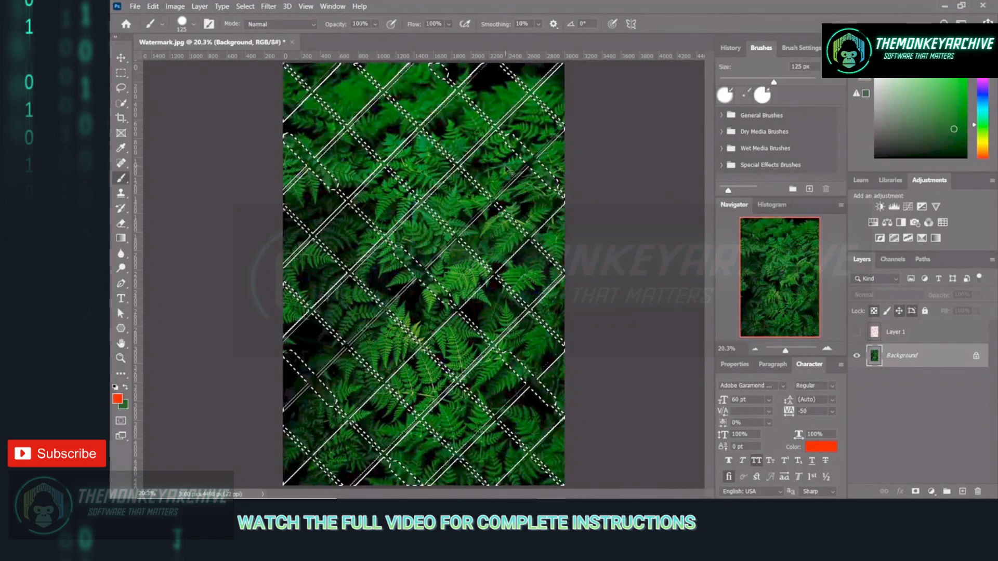
key("ctrl+d")
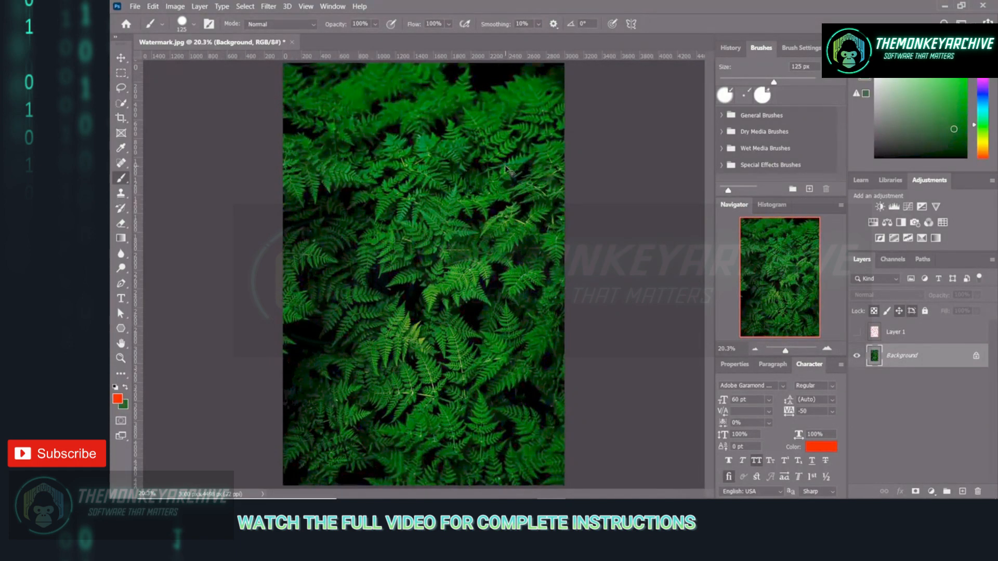